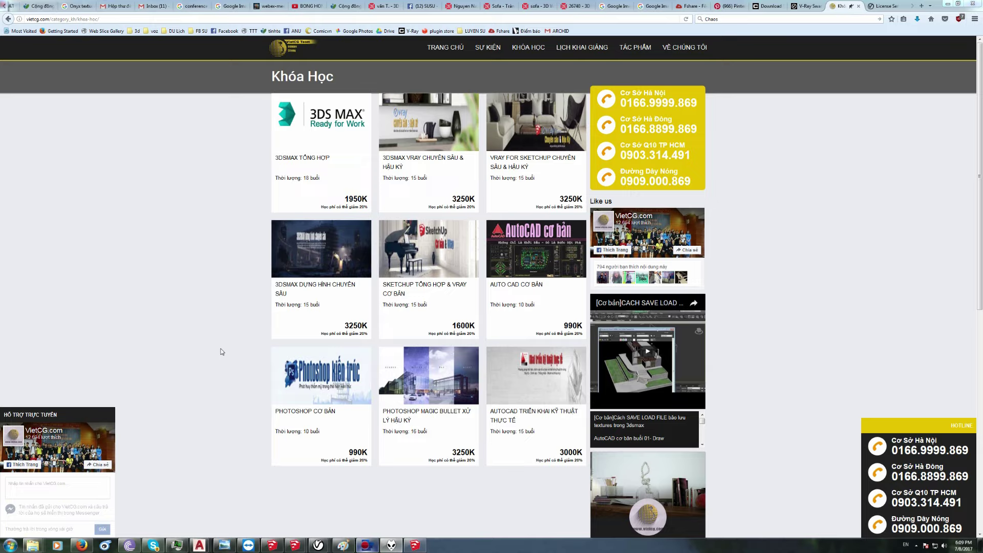
Bring the Lavender2 lavender-field model in SketchUp to the front from the taskbar.
click(415, 547)
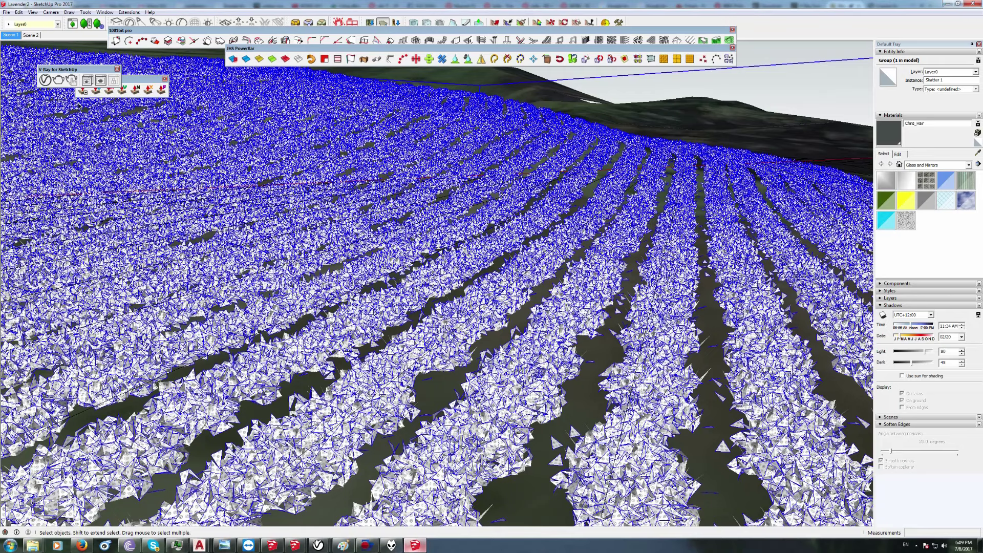
Open the V-Ray render settings and launch the Swarm network page listing three nodes.
click(46, 80)
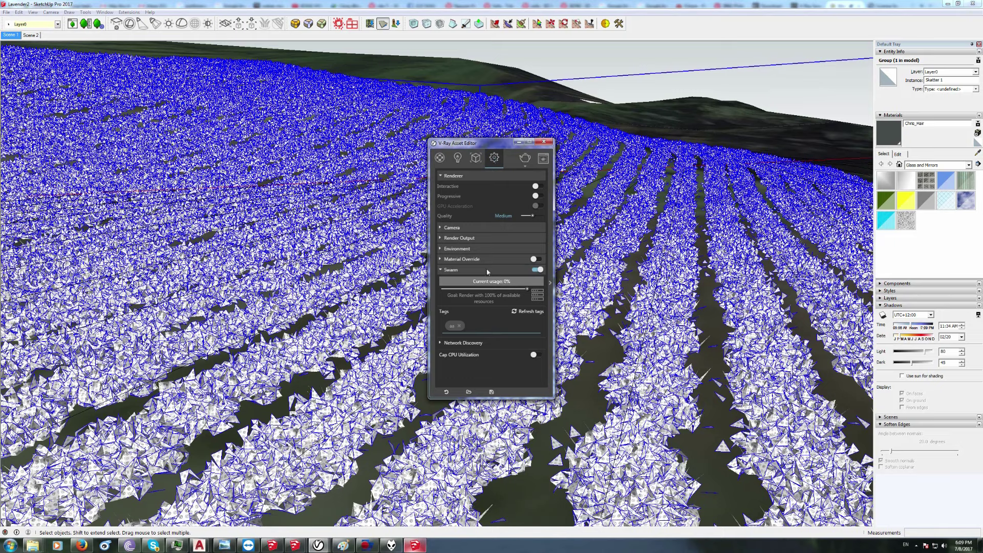
click(537, 295)
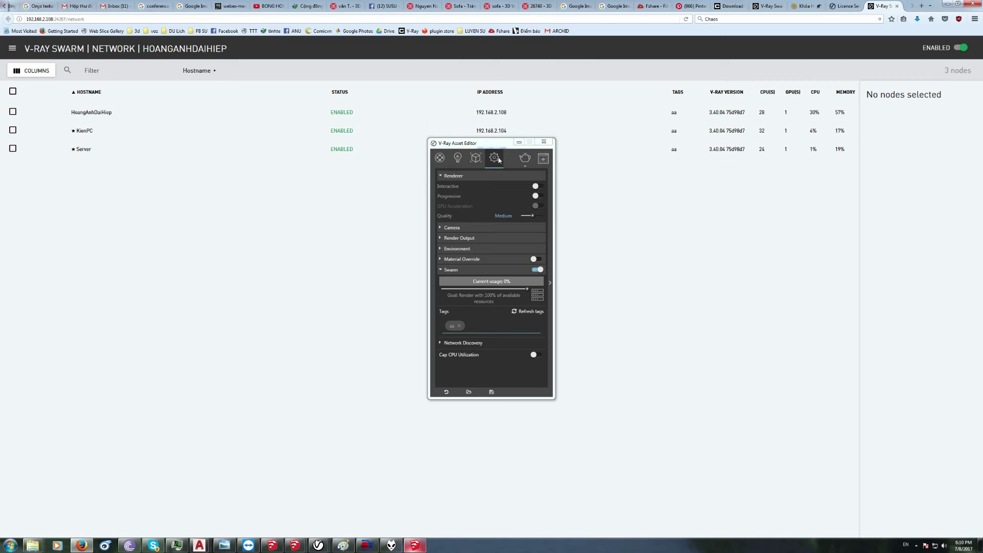
Minimize the Asset Editor and show this machine's Swarm Configuration page.
click(518, 142)
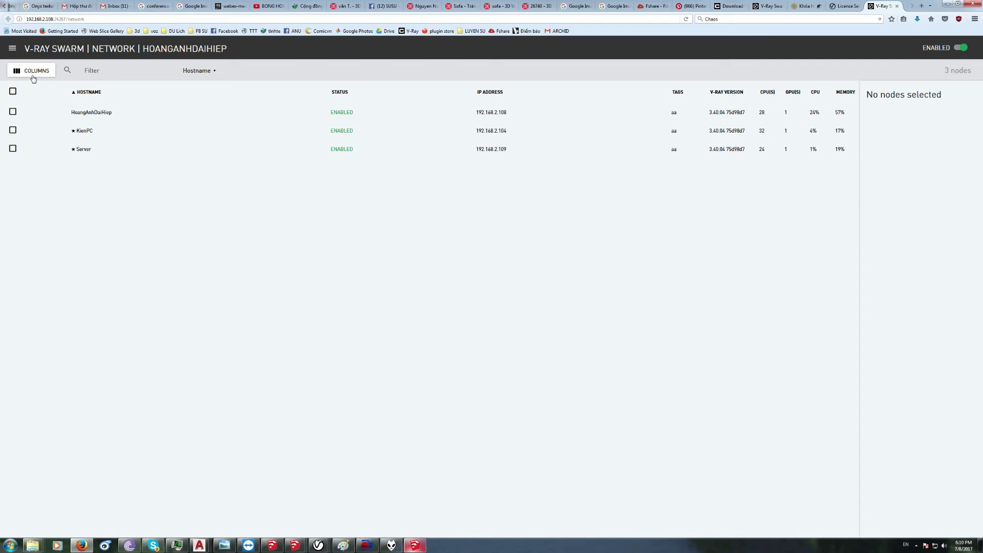
click(12, 49)
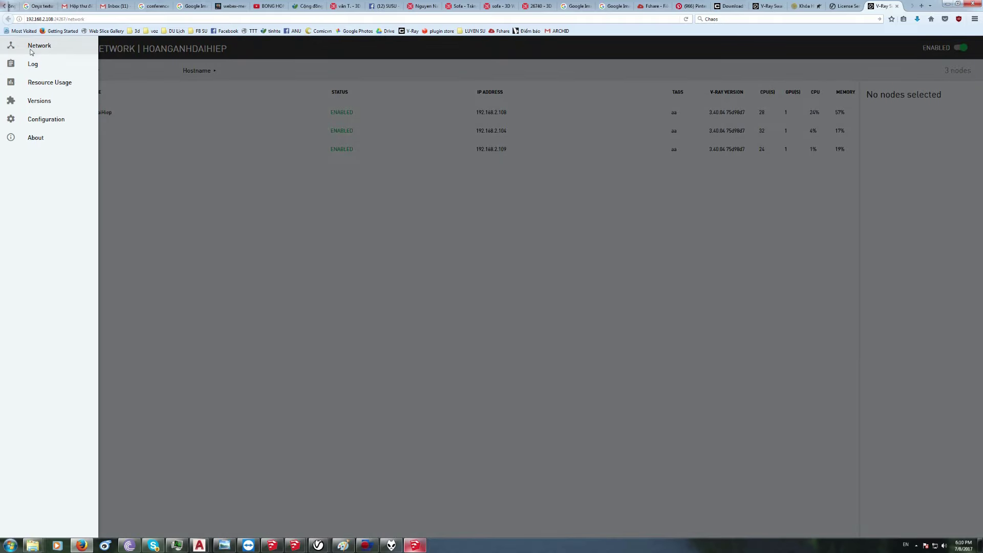
click(40, 121)
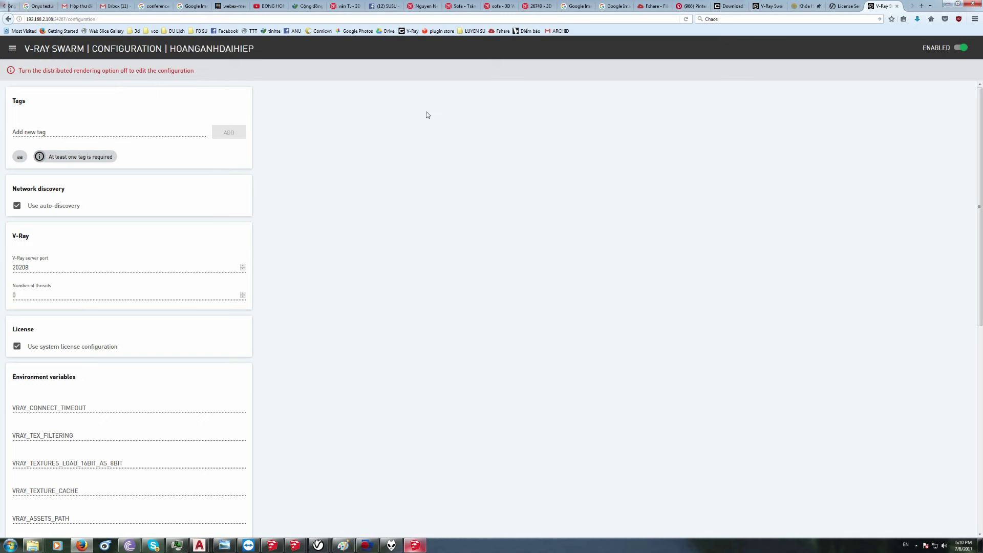
Add and save the vietcg tag, re-enable distributed rendering, and return to the Network list.
click(958, 50)
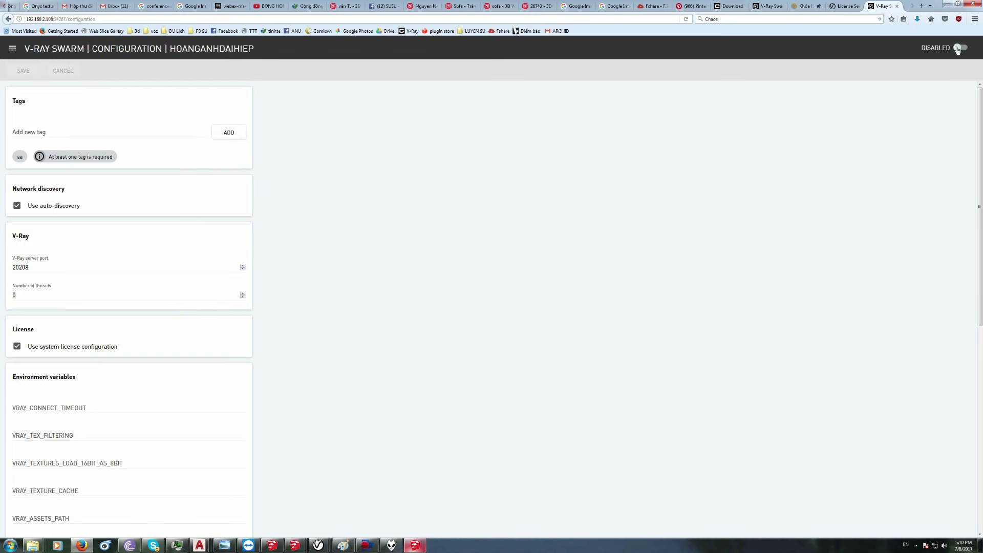
click(89, 131)
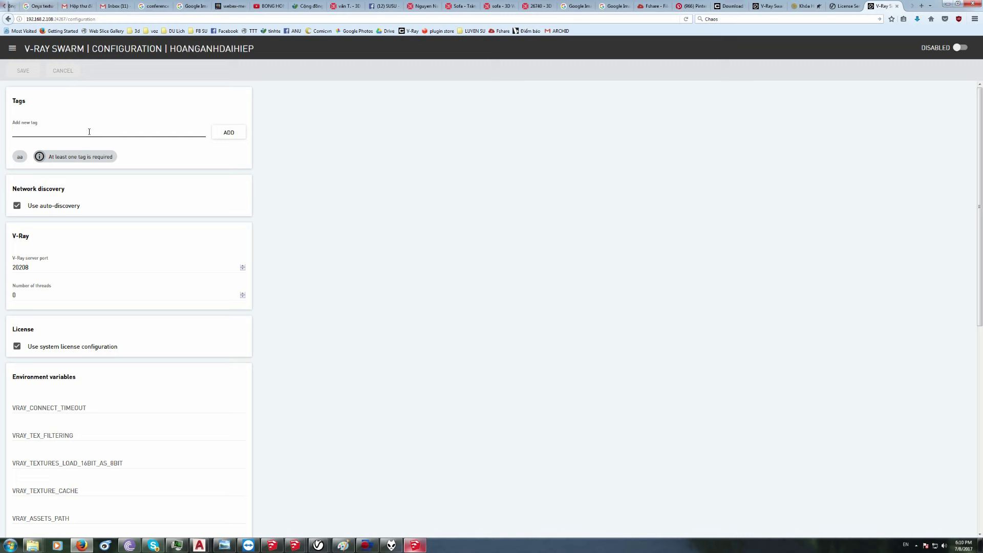
text(vietcg)
click(229, 133)
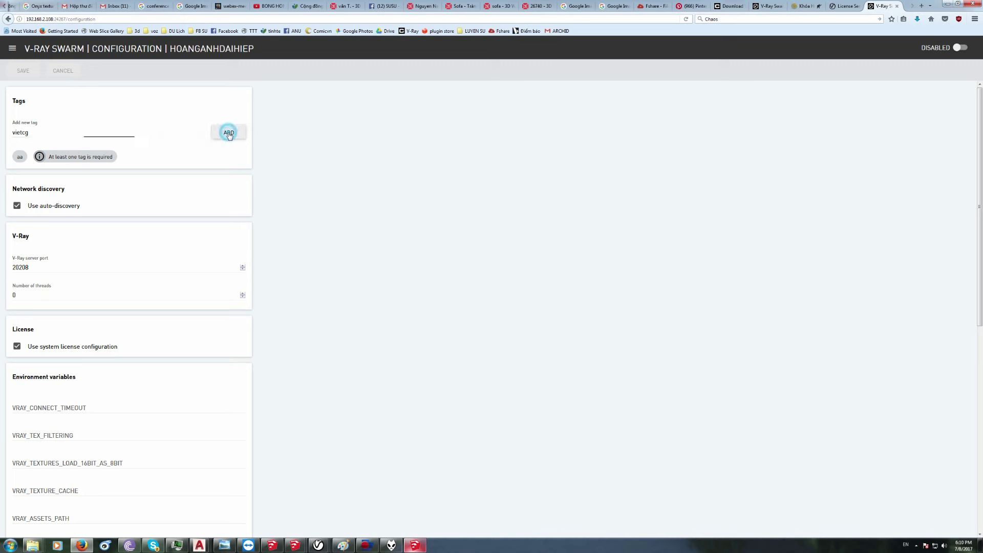
click(23, 70)
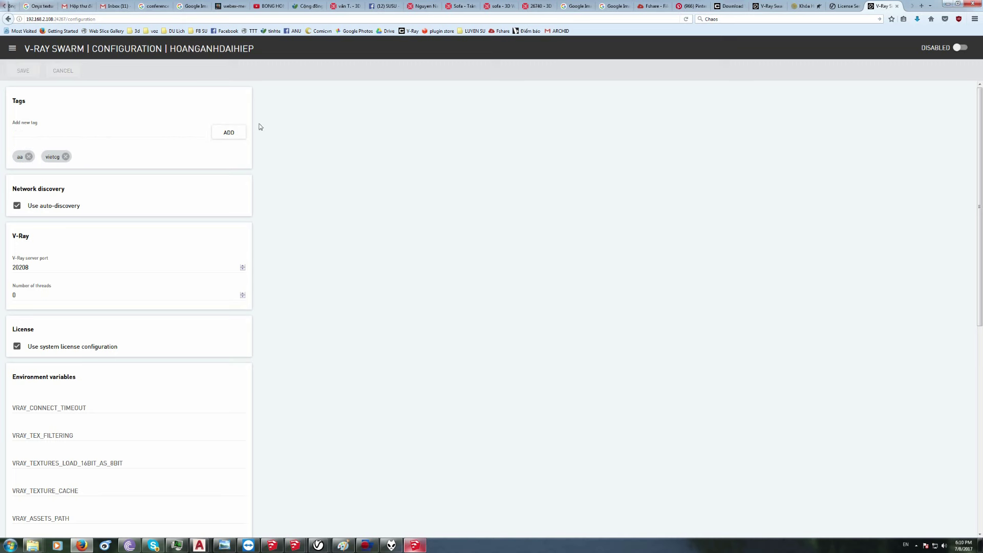
click(962, 49)
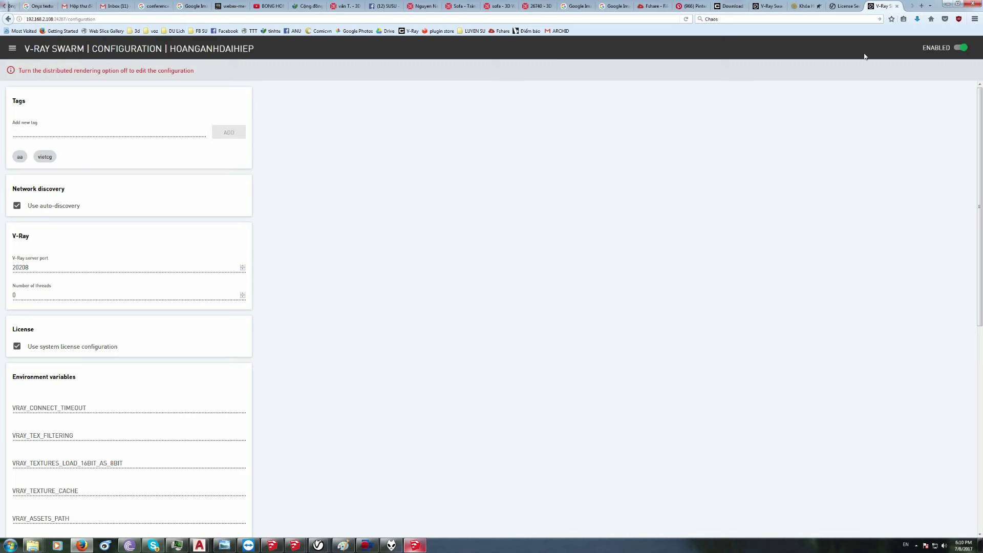
click(14, 50)
click(16, 51)
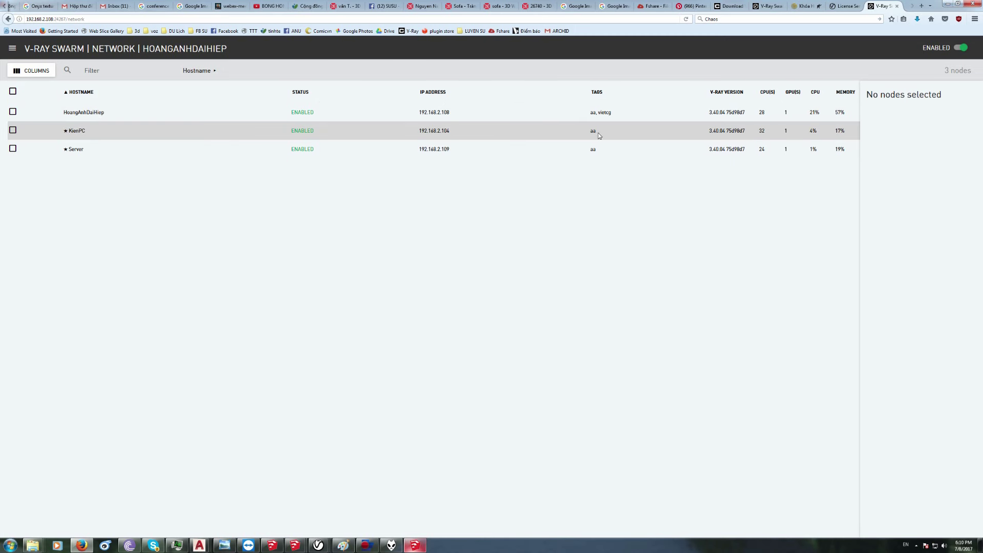
Select the KienPC and Server nodes and disable them.
click(13, 130)
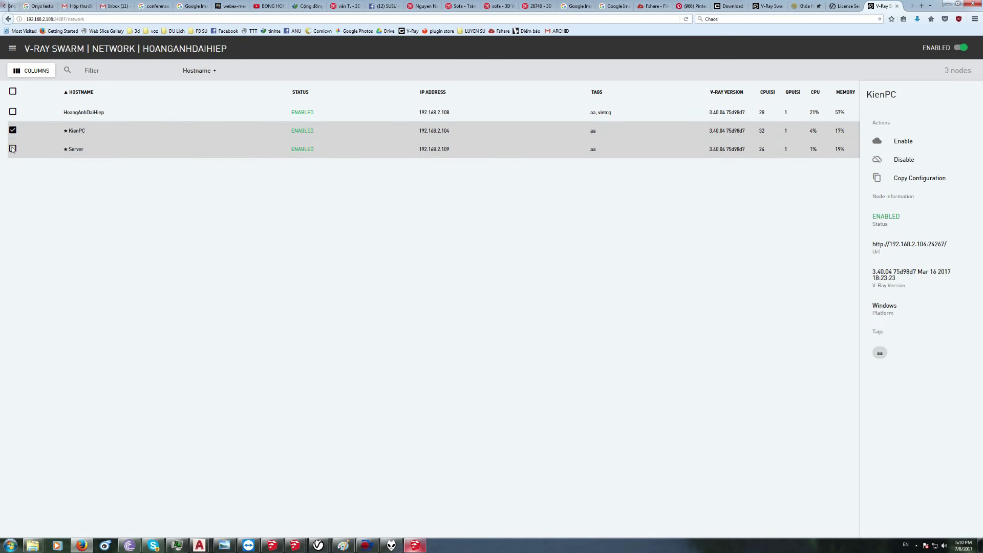
click(13, 149)
click(12, 130)
click(910, 161)
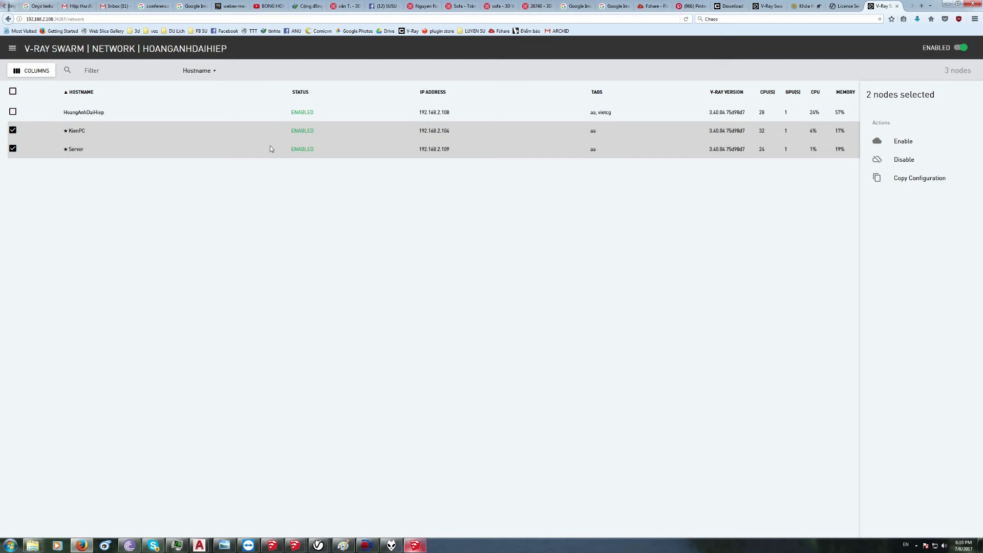
Copy this machine's tag configuration to KienPC and Server, then enable both nodes.
click(907, 181)
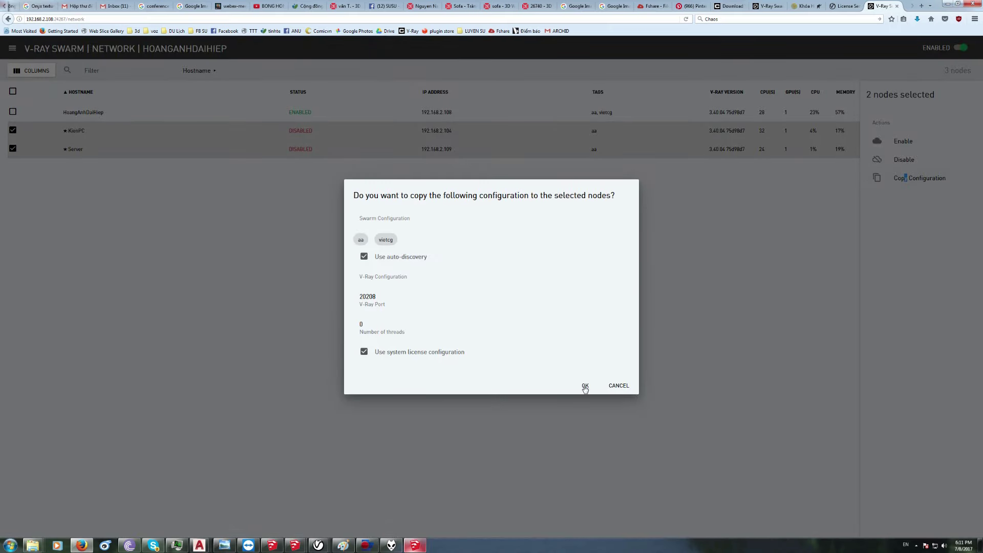
click(585, 388)
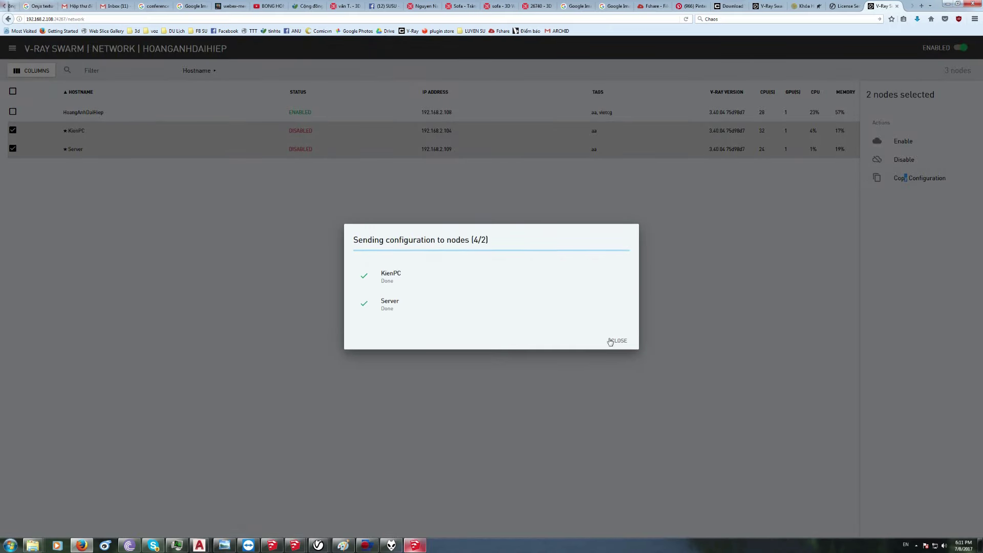
click(615, 341)
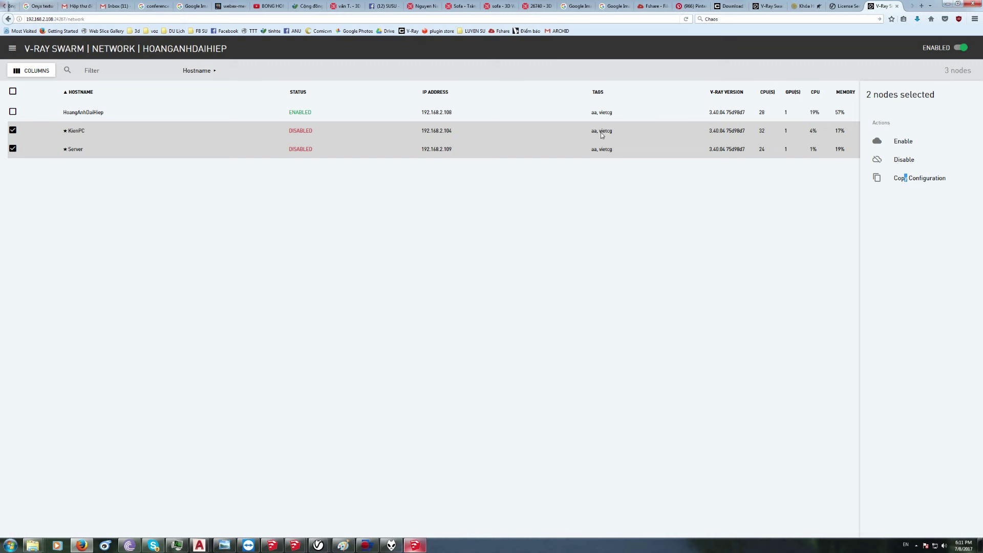
click(910, 144)
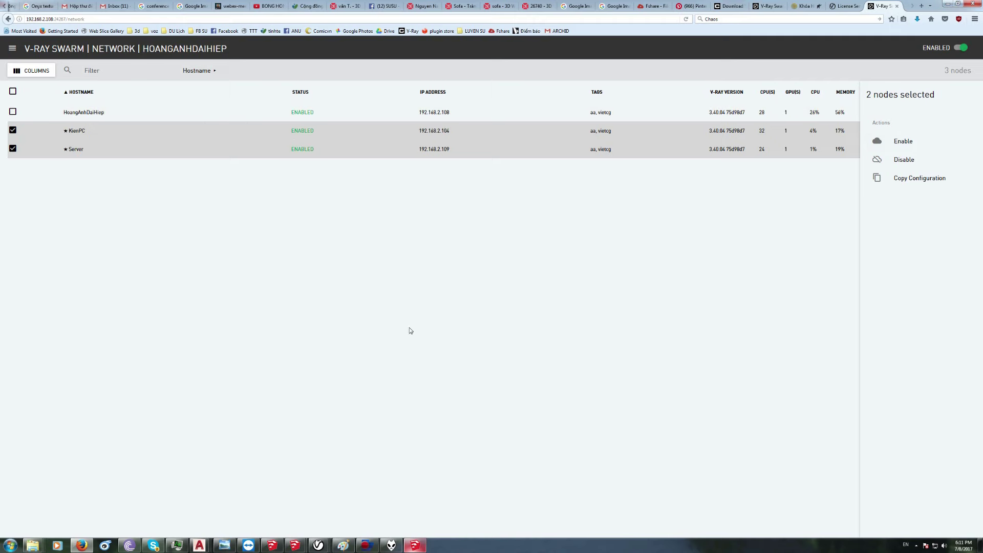
Refresh V-Ray's Swarm tags, add vietcg alongside aa, and start rendering the lavender scene.
click(414, 546)
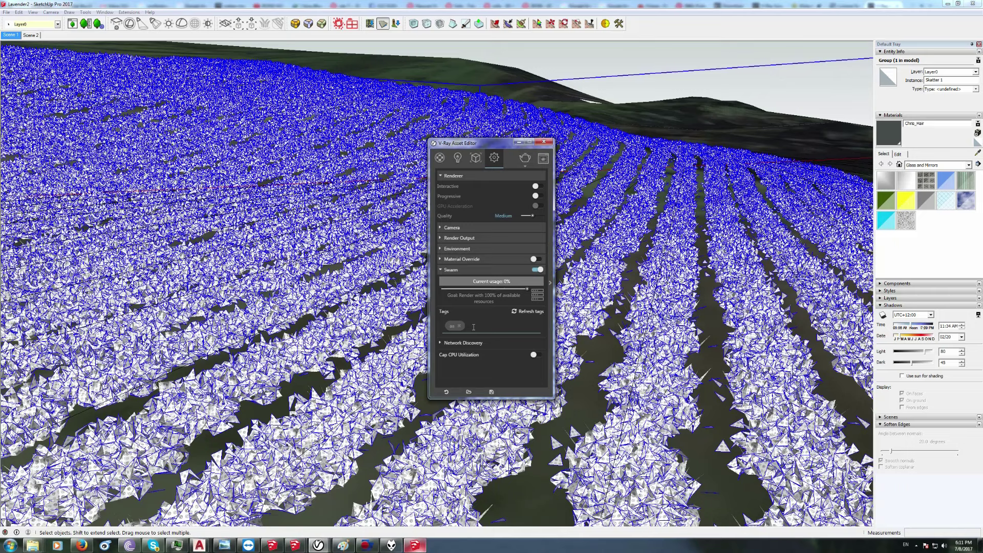
click(474, 328)
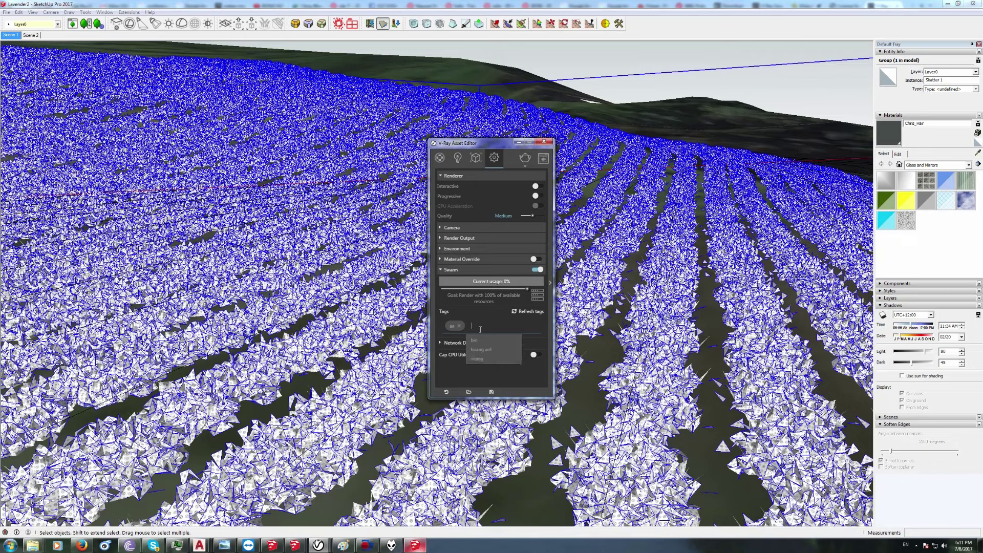
click(514, 312)
click(484, 323)
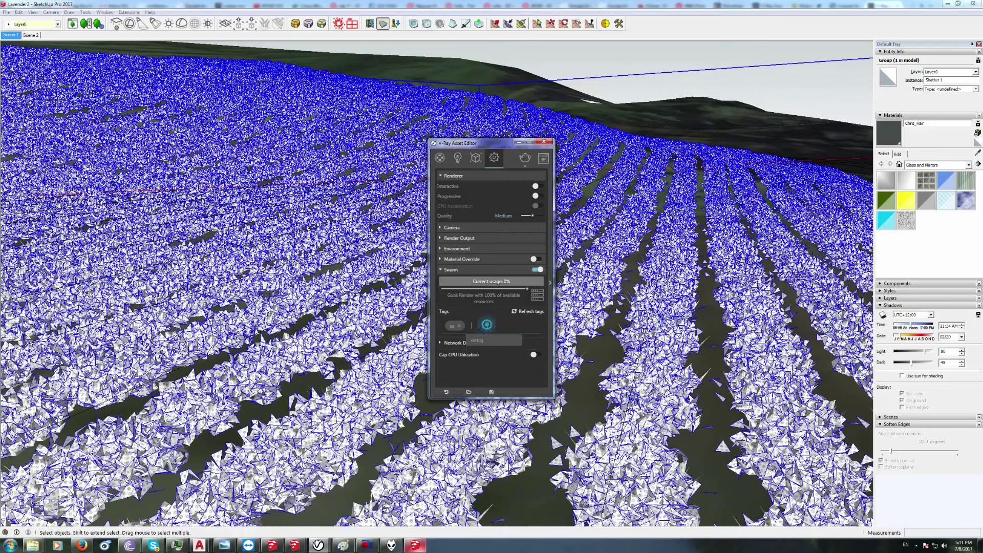
click(482, 341)
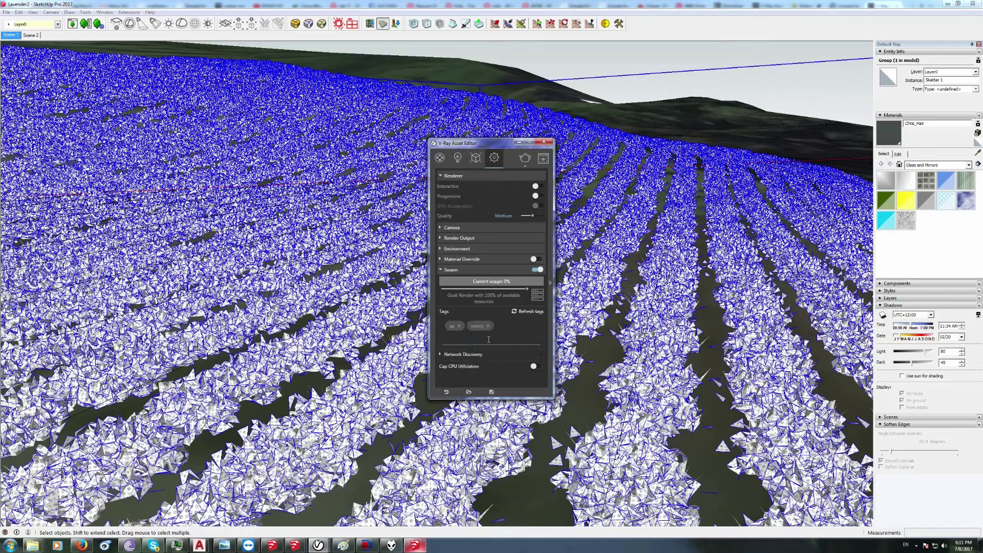
click(525, 159)
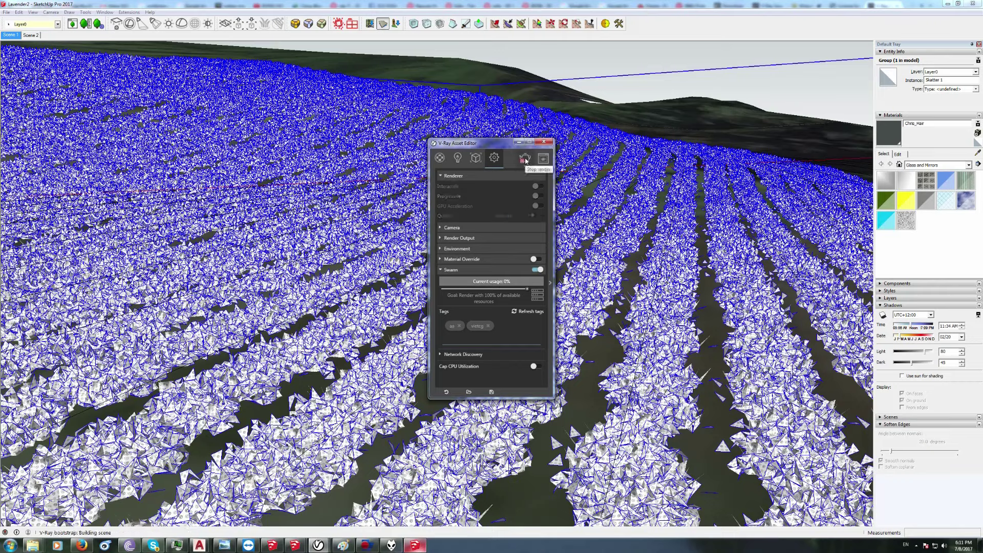
Move the Asset Editor aside and snap the Firefox Swarm page to the screen's right half.
drag(507, 143, 641, 122)
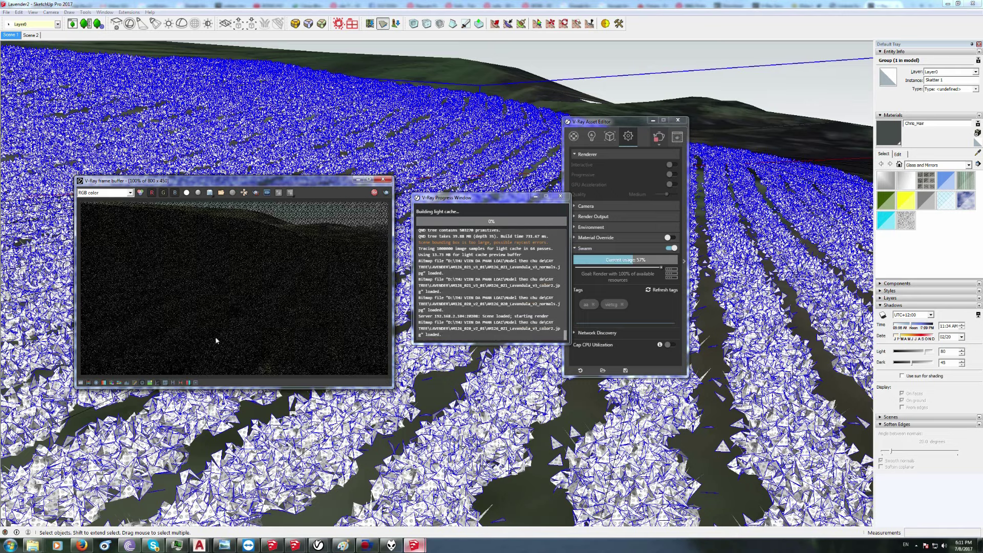
click(82, 545)
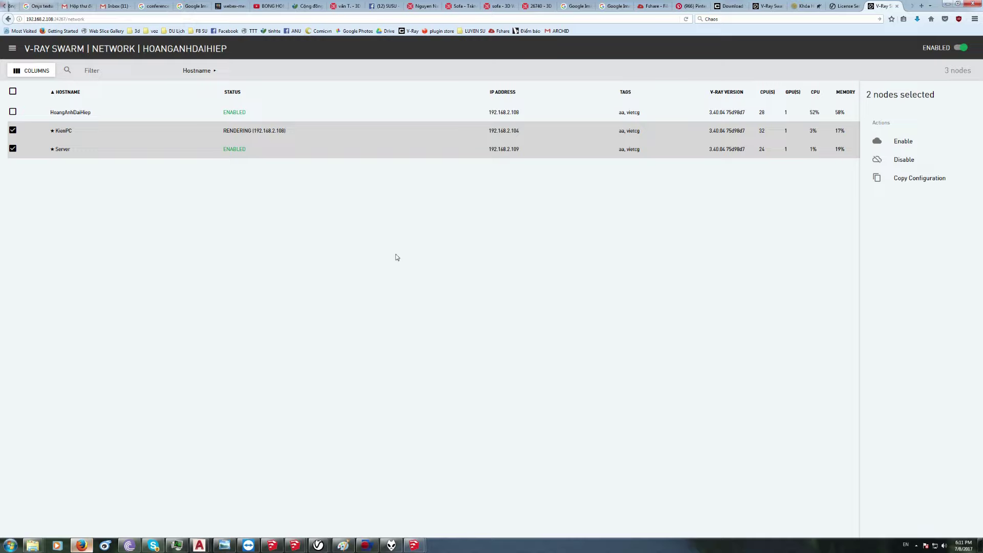
key(super+Right)
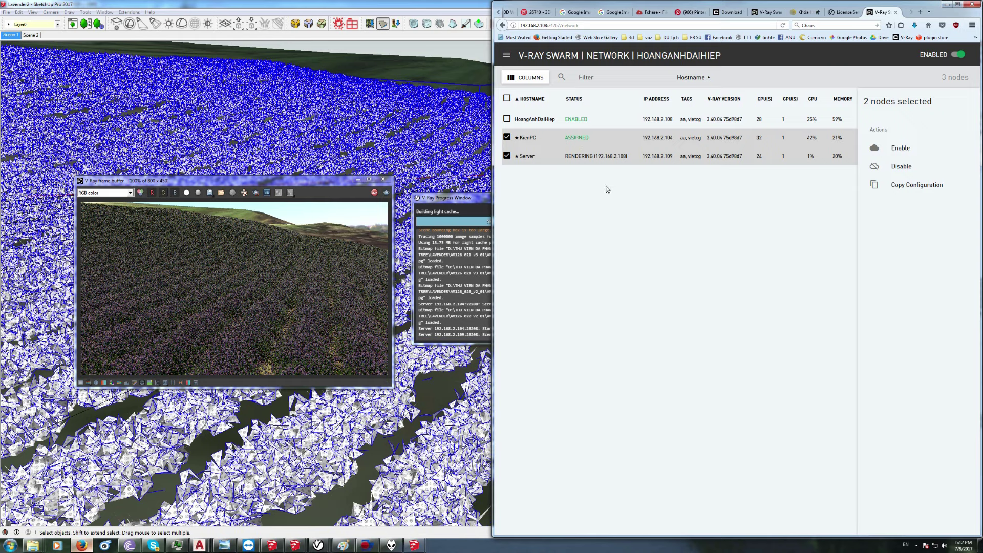
Select only the Server node to view its details, showing it UNSTABLE.
click(509, 156)
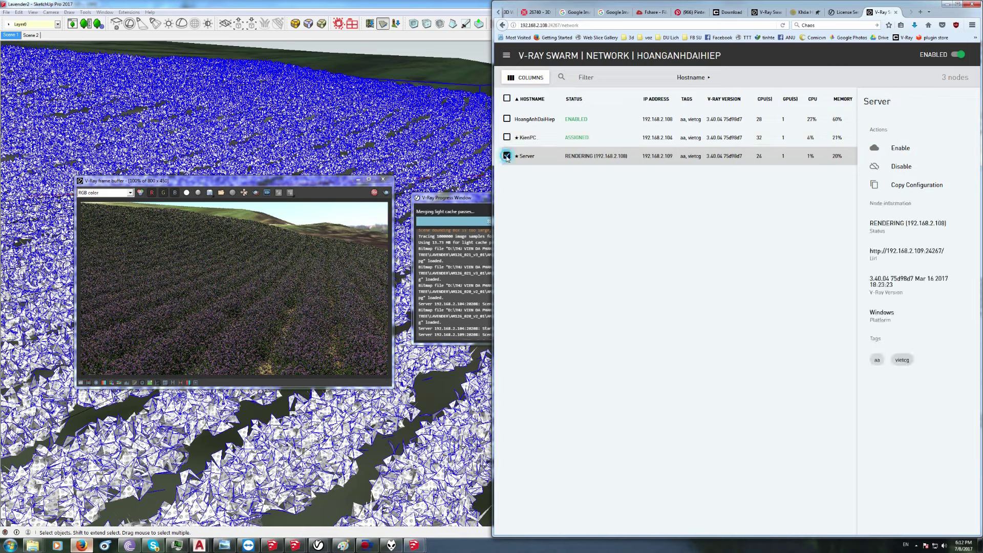
click(507, 157)
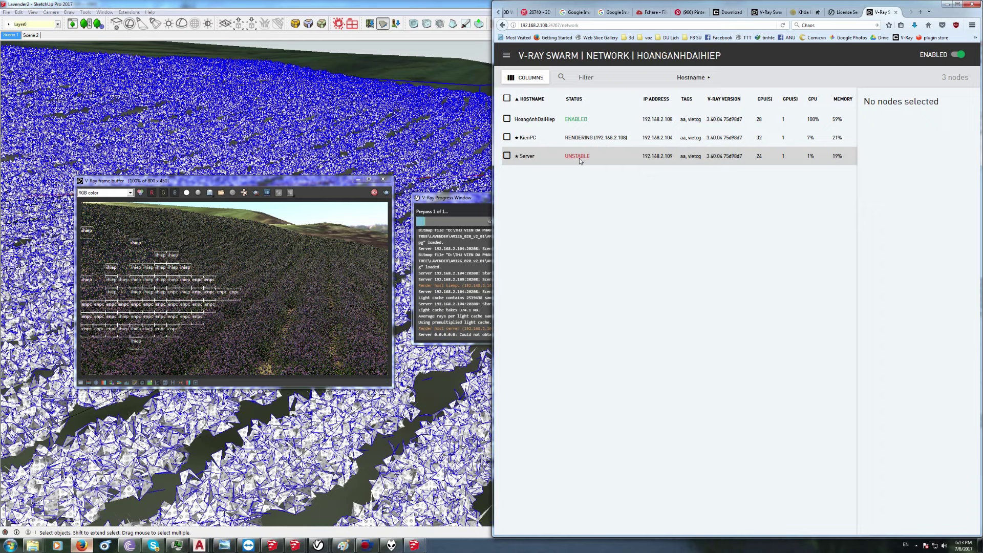
click(580, 161)
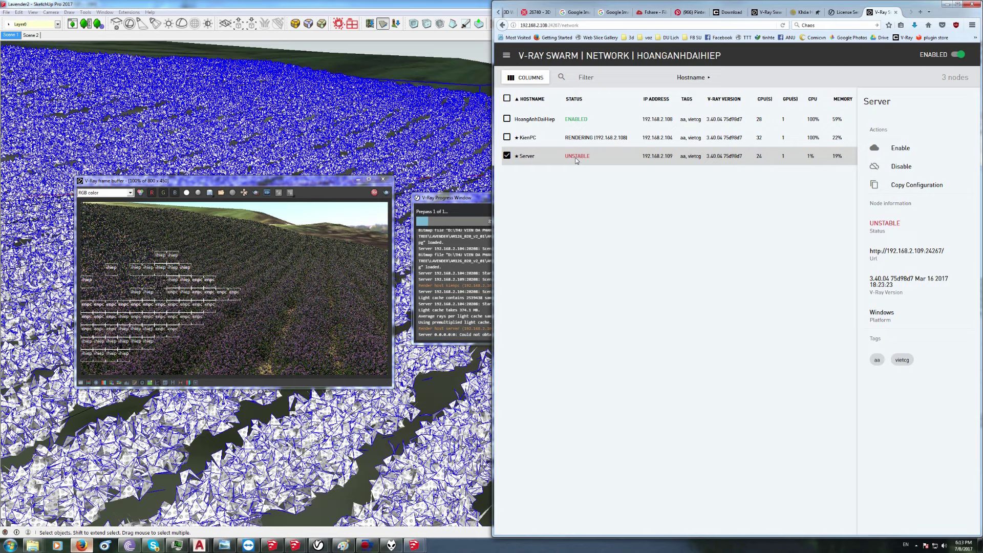
Disable the unstable Server node so it rejoins and resumes rendering.
click(902, 169)
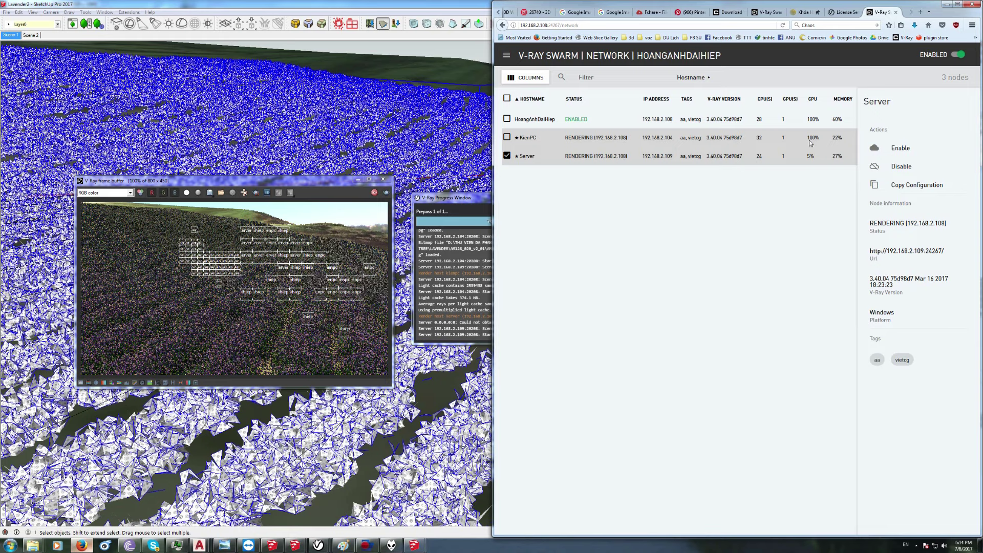
Bring the V-Ray windows forward and close the Asset Editor while the render continues.
click(320, 229)
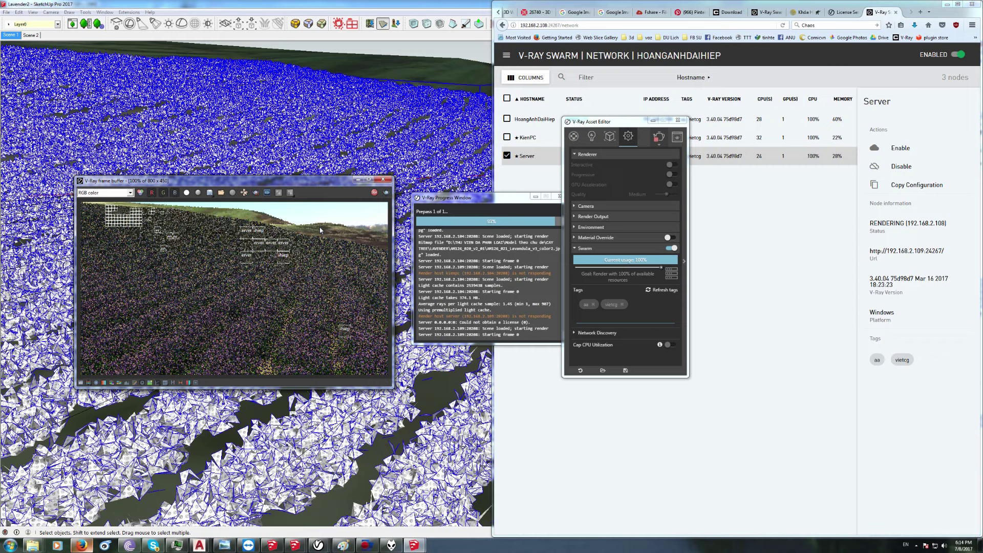
click(752, 230)
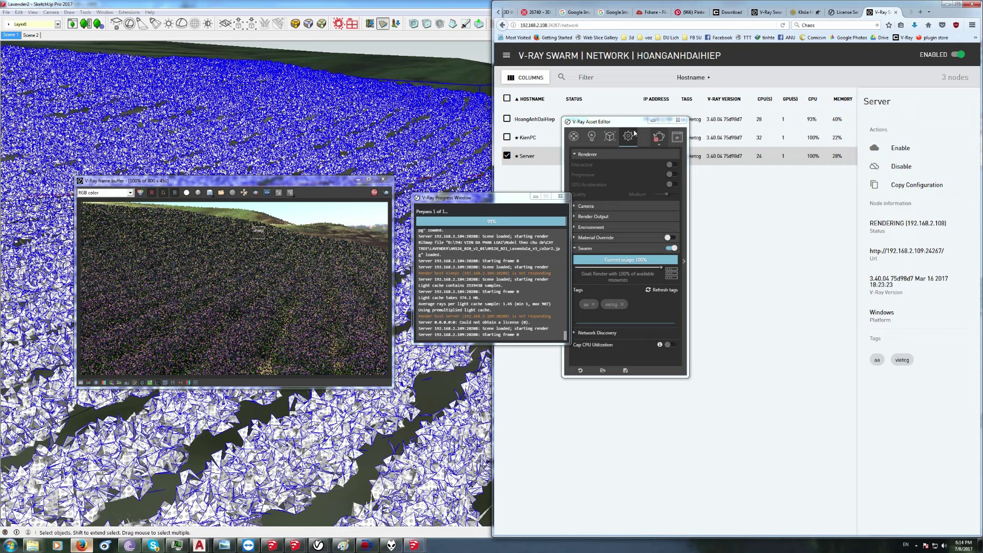
click(653, 121)
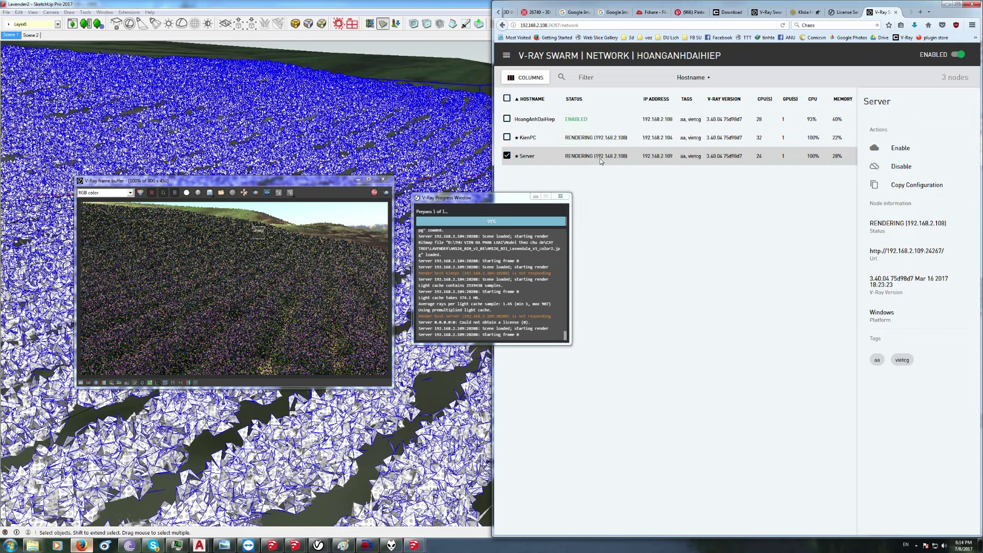